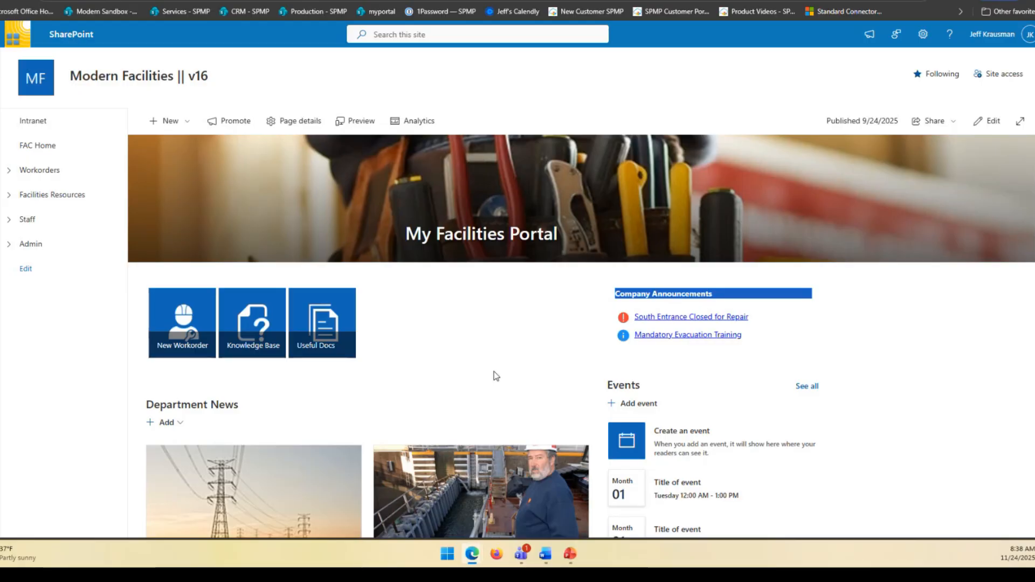
Step: Open the "Door lock broken" workorder from the My Workorders list and put it in edit mode
{"action": "scroll", "coordinate": [485, 352], "scroll_direction": "down", "scroll_amount": 8}
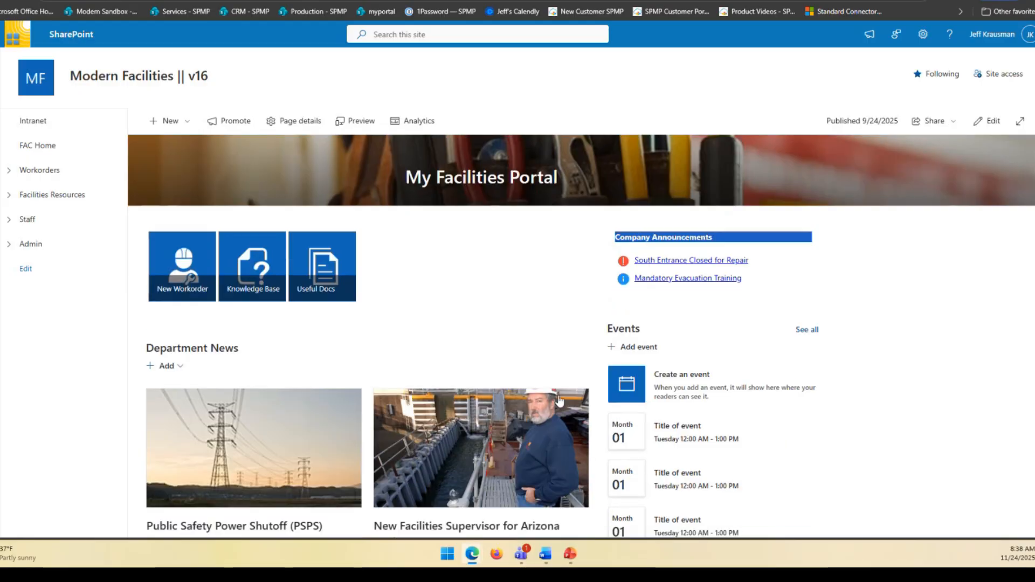
{"action": "scroll", "coordinate": [714, 461], "scroll_direction": "down", "scroll_amount": 1}
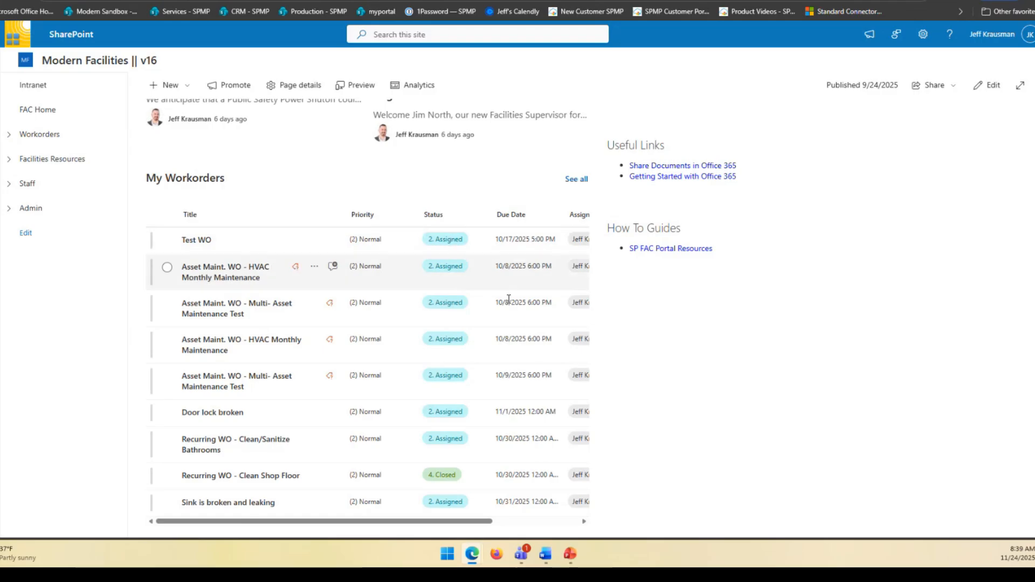
{"action": "left_click_drag", "start_coordinate": [478, 522], "coordinate": [427, 526]}
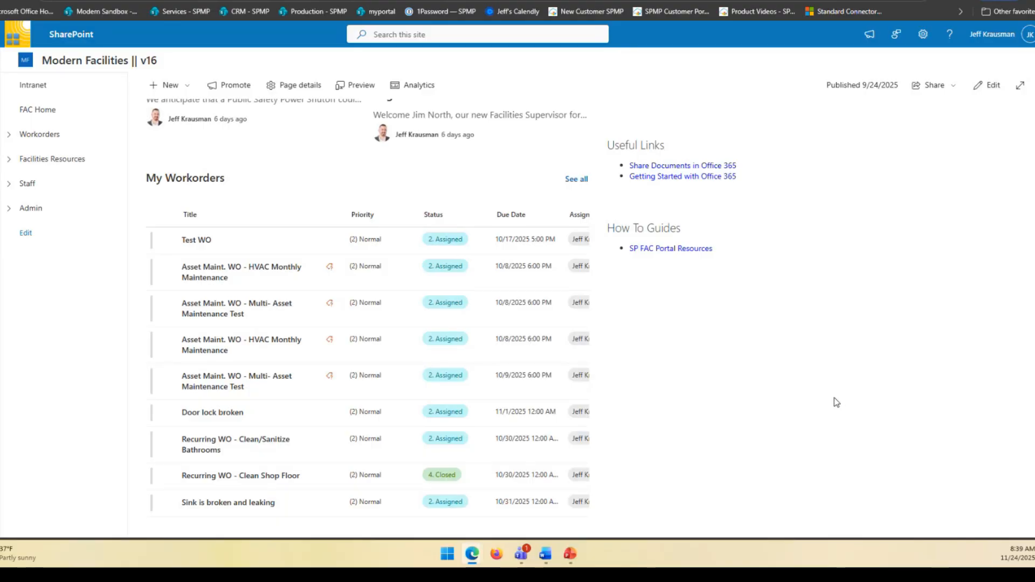
{"action": "left_click", "coordinate": [226, 414]}
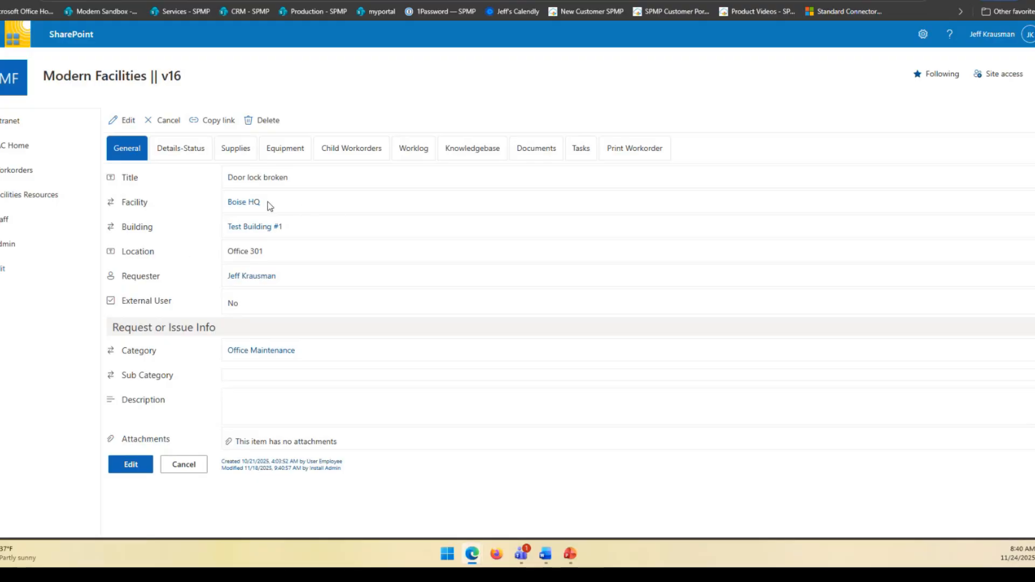
{"action": "left_click", "coordinate": [130, 464]}
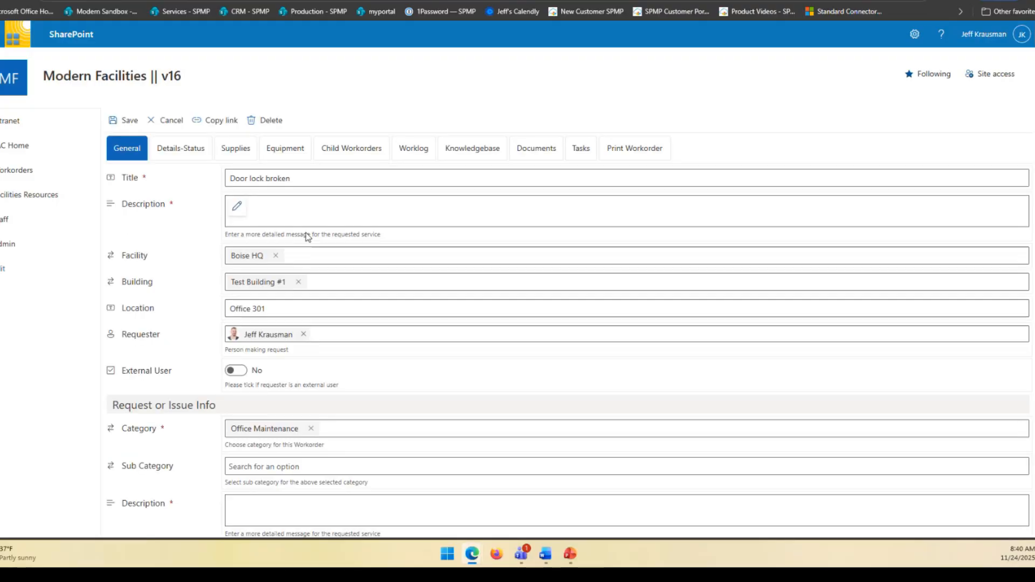
Step: Clear the workorder's facility and reselect Boise HQ as Facility and Test Building #1 as Building
{"action": "left_click", "coordinate": [276, 256]}
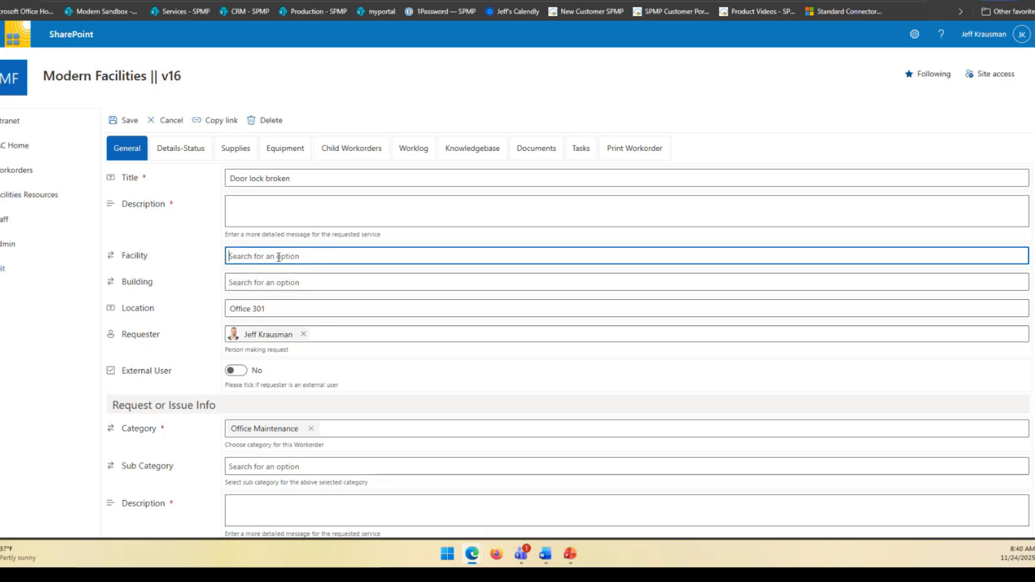
{"action": "left_click", "coordinate": [323, 301]}
{"action": "left_click", "coordinate": [273, 282]}
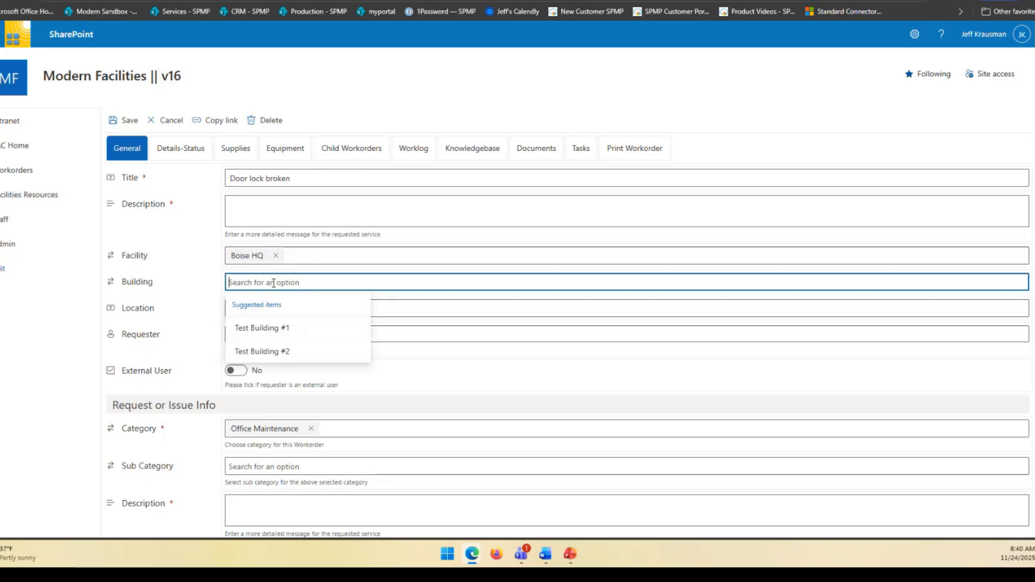
{"action": "left_click", "coordinate": [254, 326]}
Step: Switch the External User option on and back off, and check the Sub Category choices without picking one
{"action": "scroll", "coordinate": [399, 272], "scroll_direction": "down", "scroll_amount": 2}
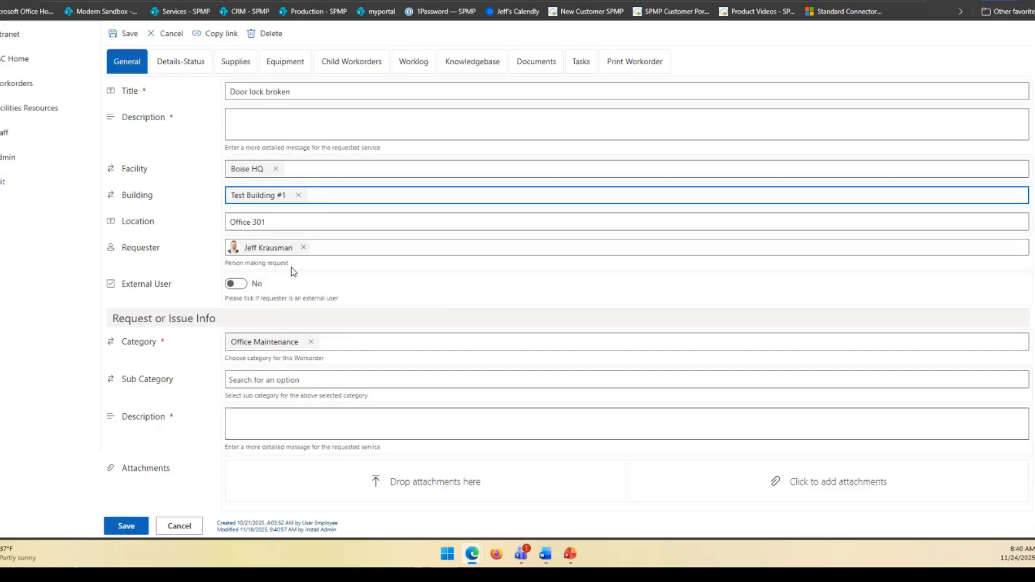
{"action": "left_click", "coordinate": [237, 284]}
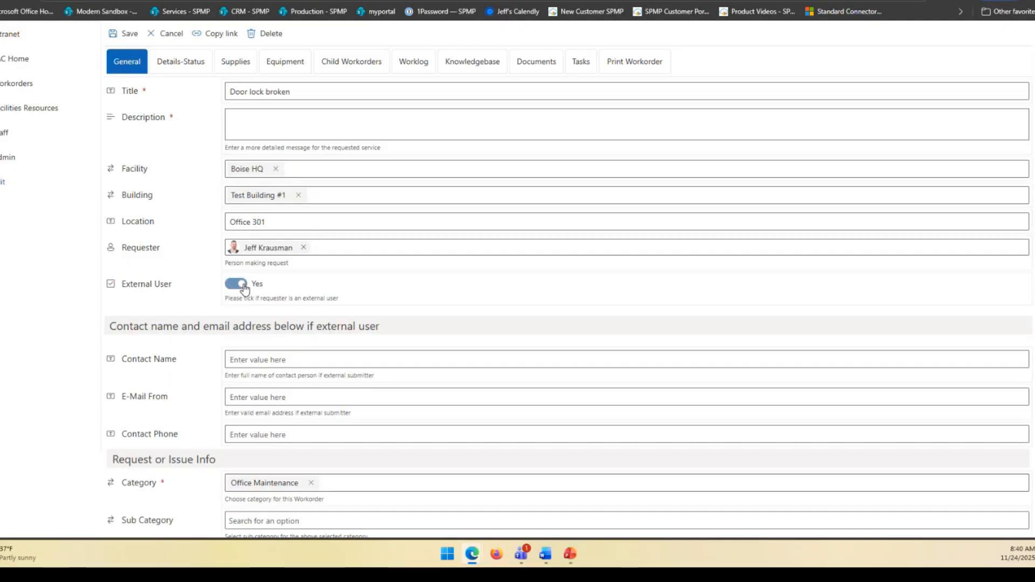
{"action": "left_click", "coordinate": [240, 284]}
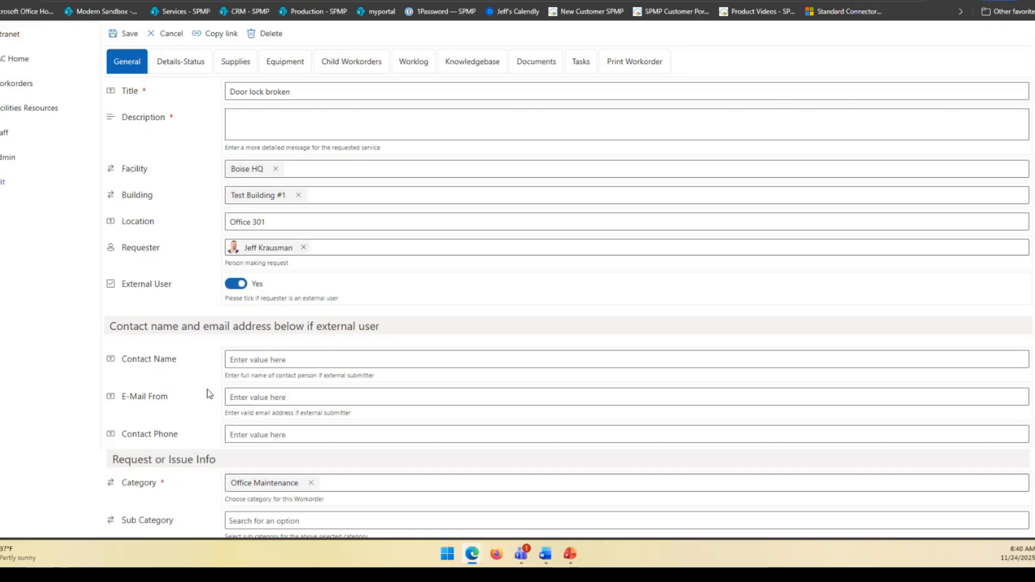
{"action": "left_click", "coordinate": [274, 380]}
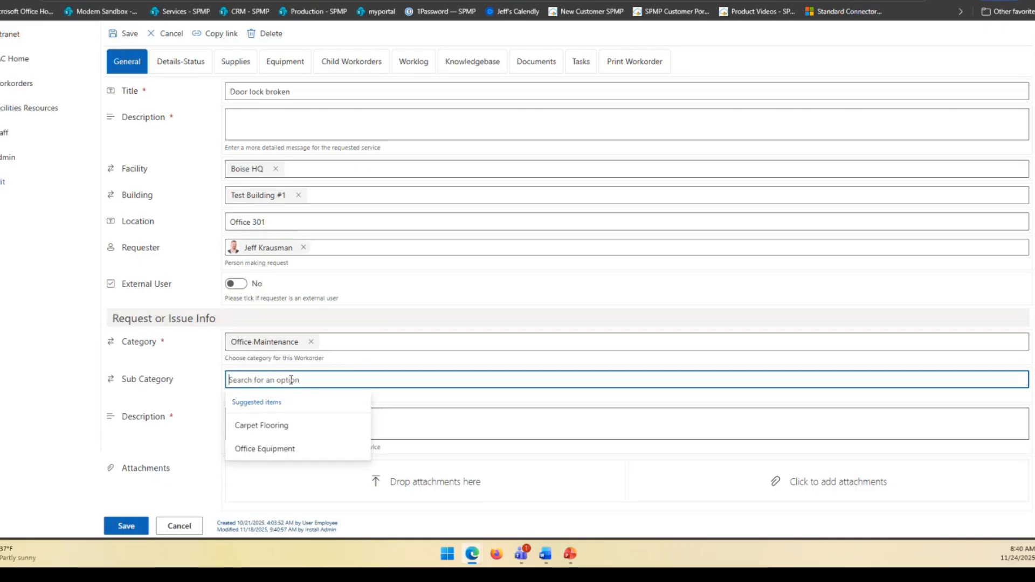
{"action": "left_click", "coordinate": [271, 324]}
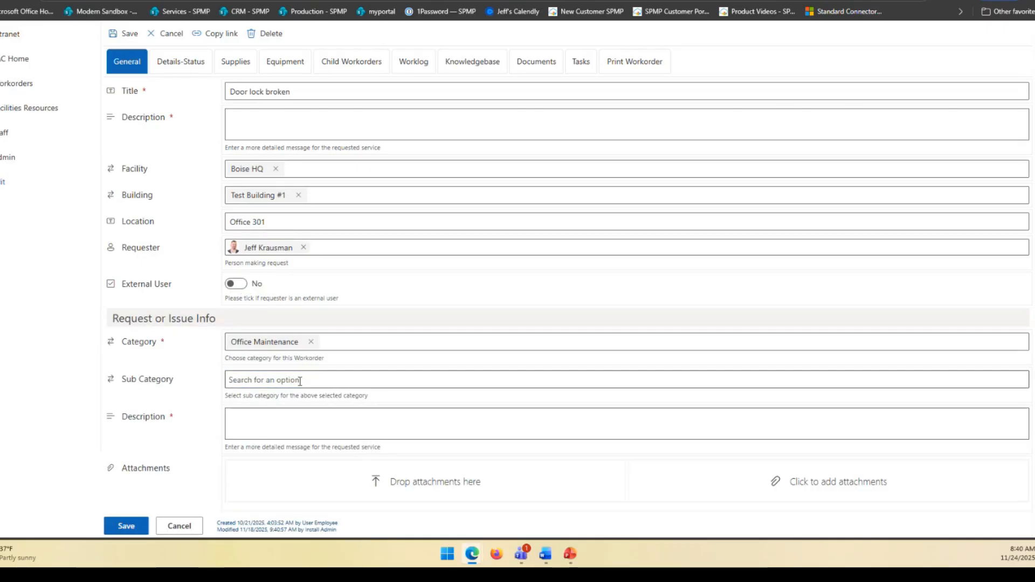
Step: Review the Status and Workorder Type choices in the workorder's status details, keeping 2. Assigned and Parent
{"action": "scroll", "coordinate": [457, 470], "scroll_direction": "up", "scroll_amount": 3}
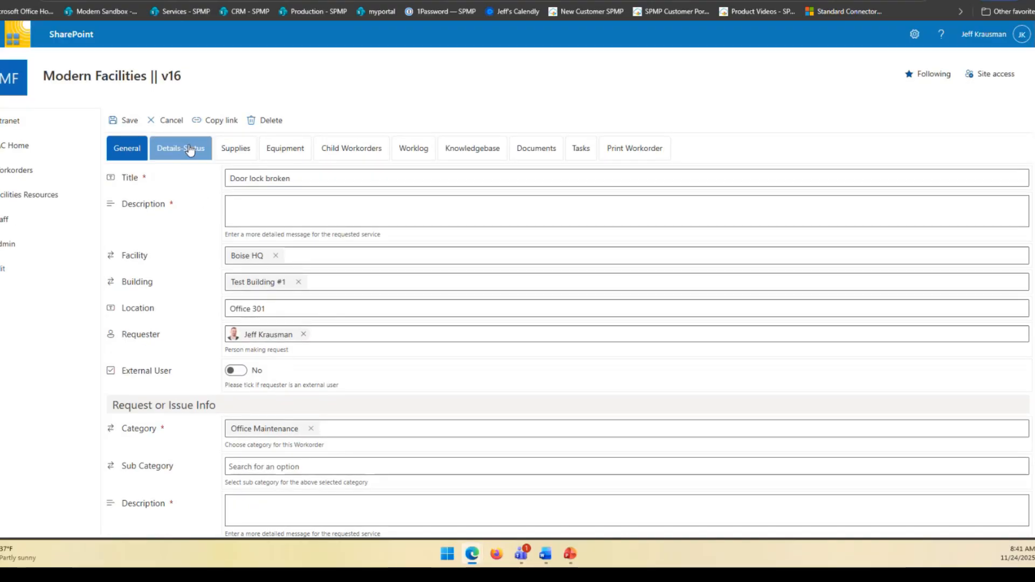
{"action": "left_click", "coordinate": [190, 150]}
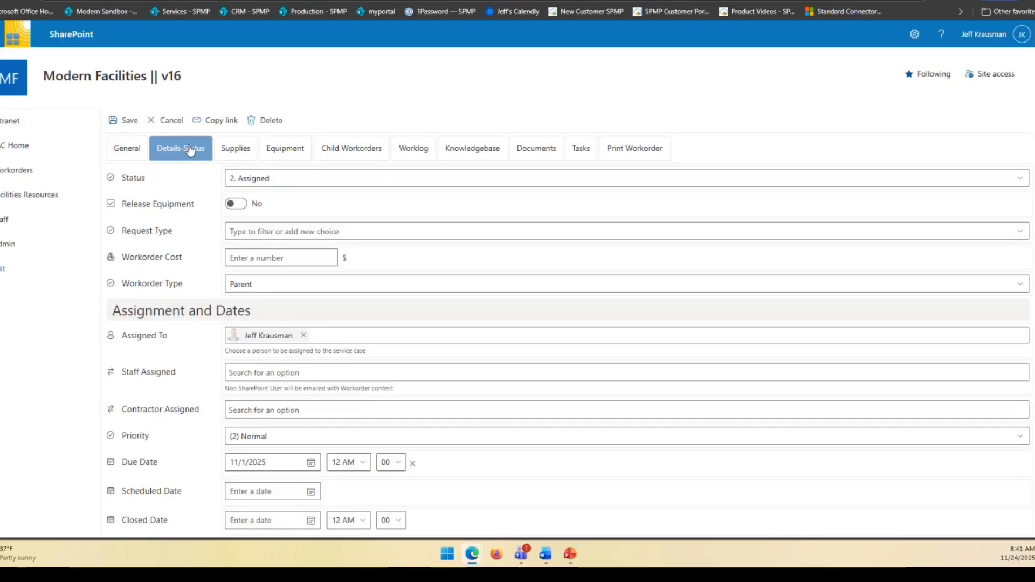
{"action": "left_click", "coordinate": [306, 177]}
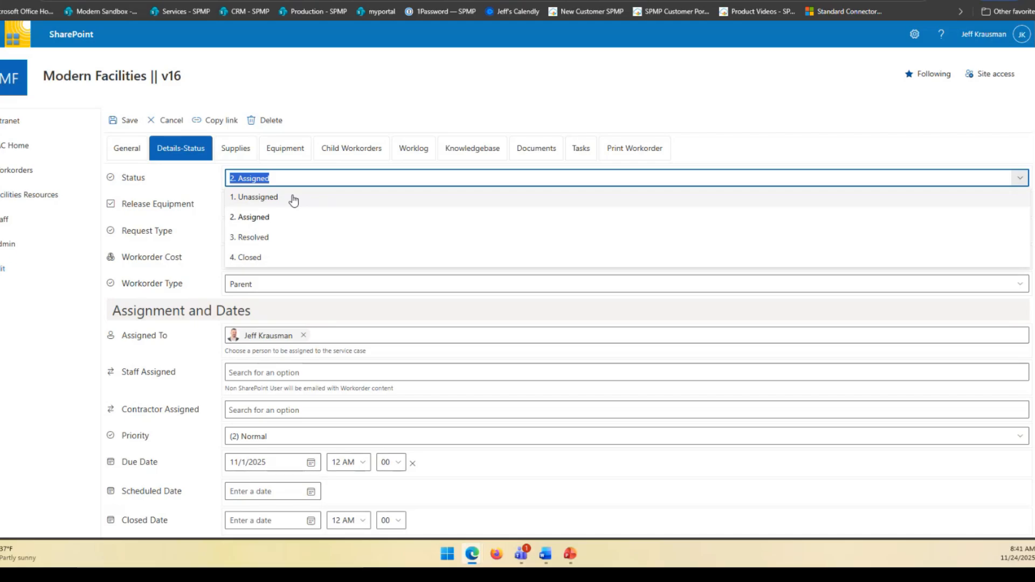
{"action": "left_click", "coordinate": [276, 223]}
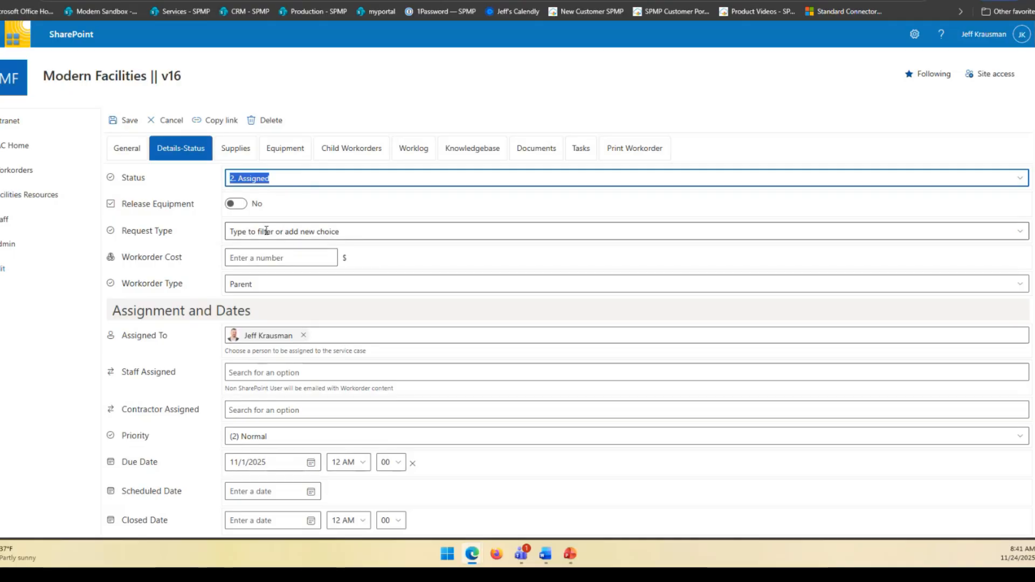
{"action": "left_click", "coordinate": [248, 259]}
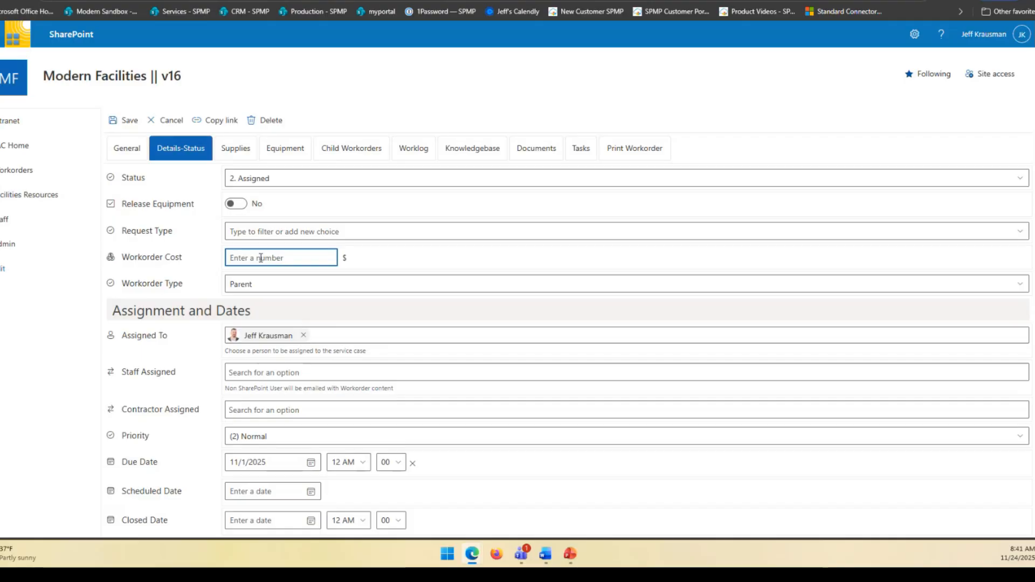
{"action": "left_click", "coordinate": [265, 284]}
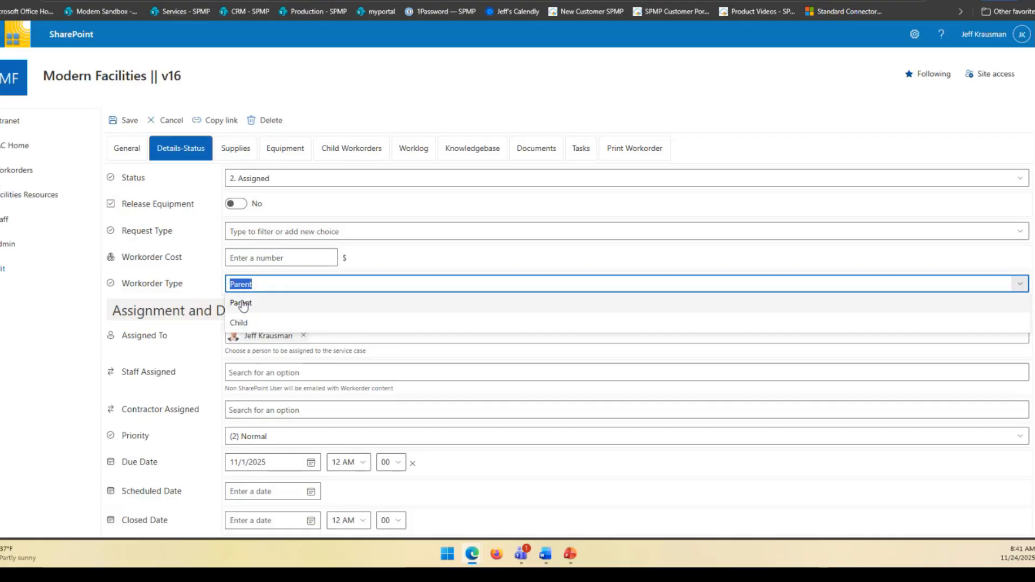
Step: Assign the contractor RW Enginnering to the workorder and set the contractor response time limit to 4 days
{"action": "scroll", "coordinate": [264, 227], "scroll_direction": "down", "scroll_amount": 2}
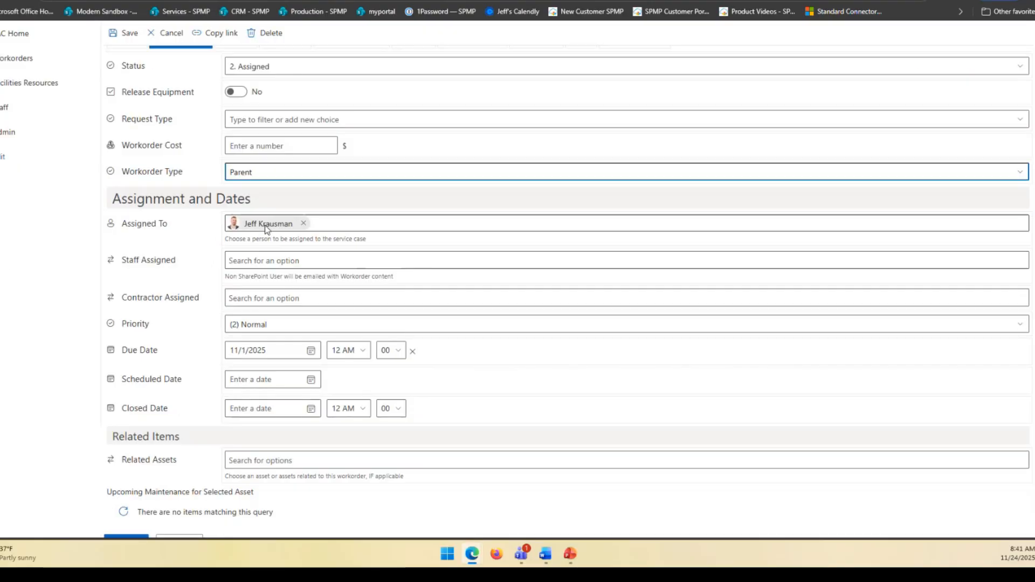
{"action": "left_click", "coordinate": [257, 298]}
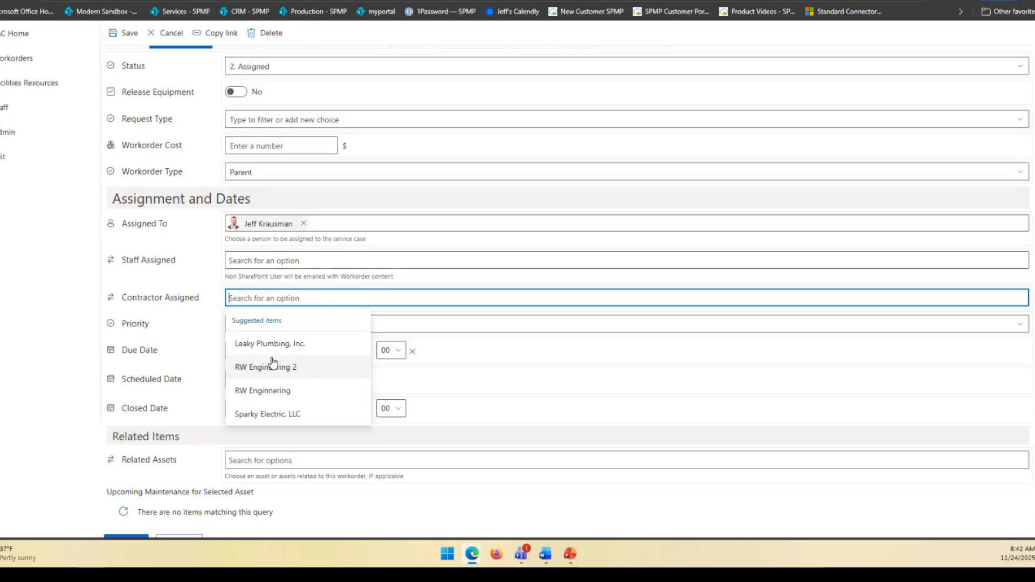
{"action": "left_click", "coordinate": [272, 392]}
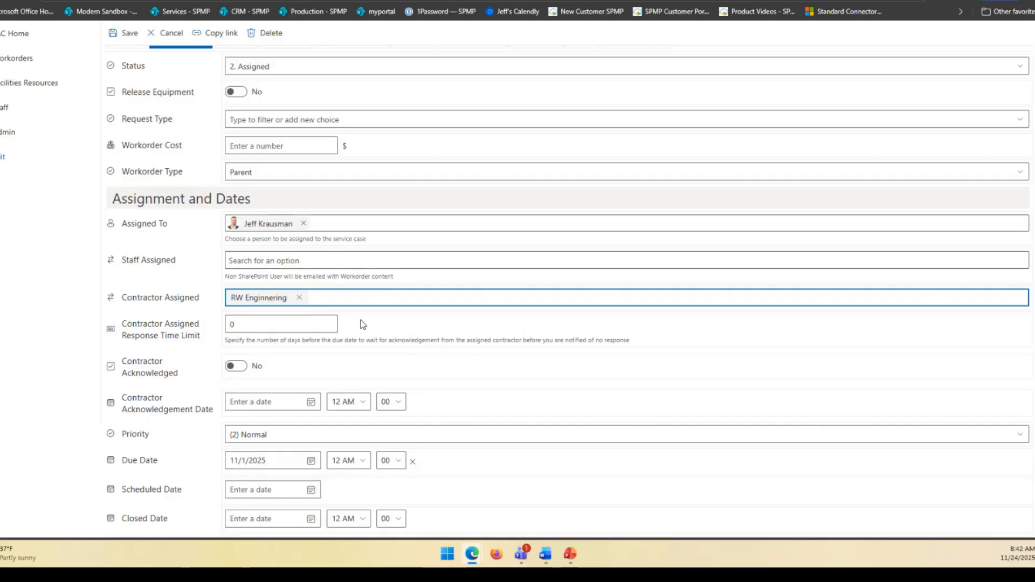
{"action": "key", "text": "Tab"}
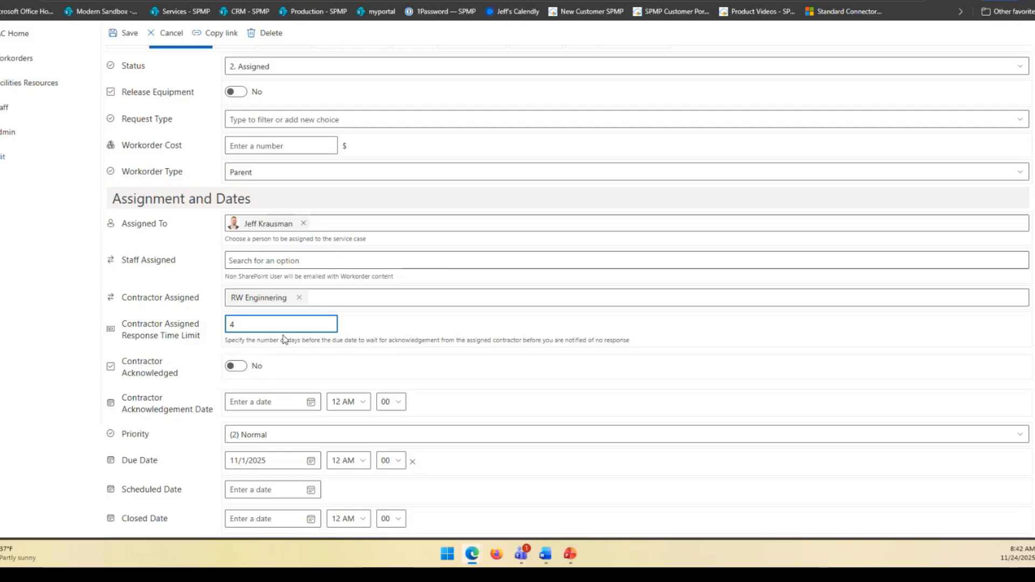
Step: Switch Contractor Acknowledged on and back off, and remove the assigned contractor from the workorder
{"action": "left_click", "coordinate": [235, 367]}
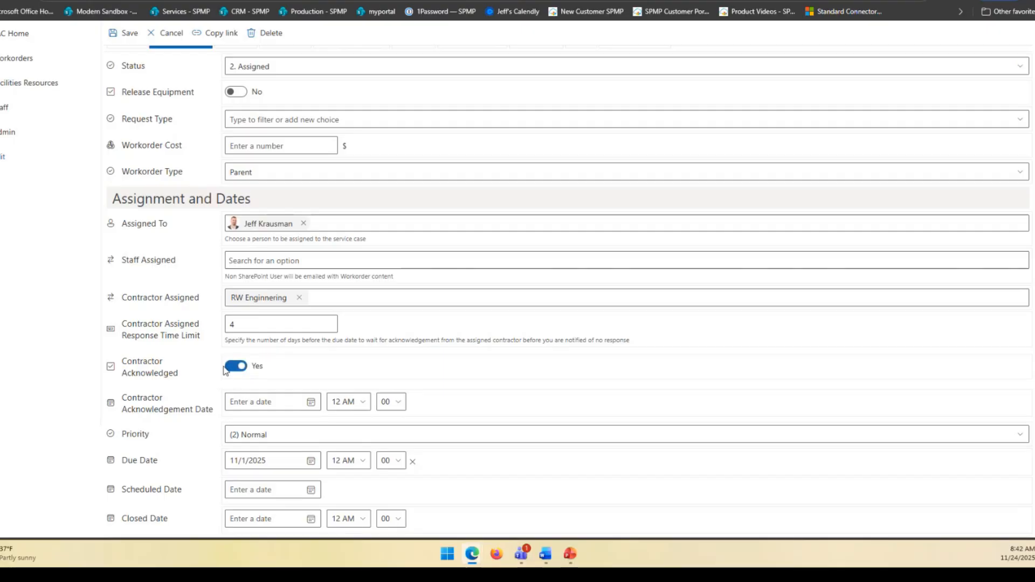
{"action": "left_click", "coordinate": [230, 368]}
{"action": "triple_click", "coordinate": [206, 409]}
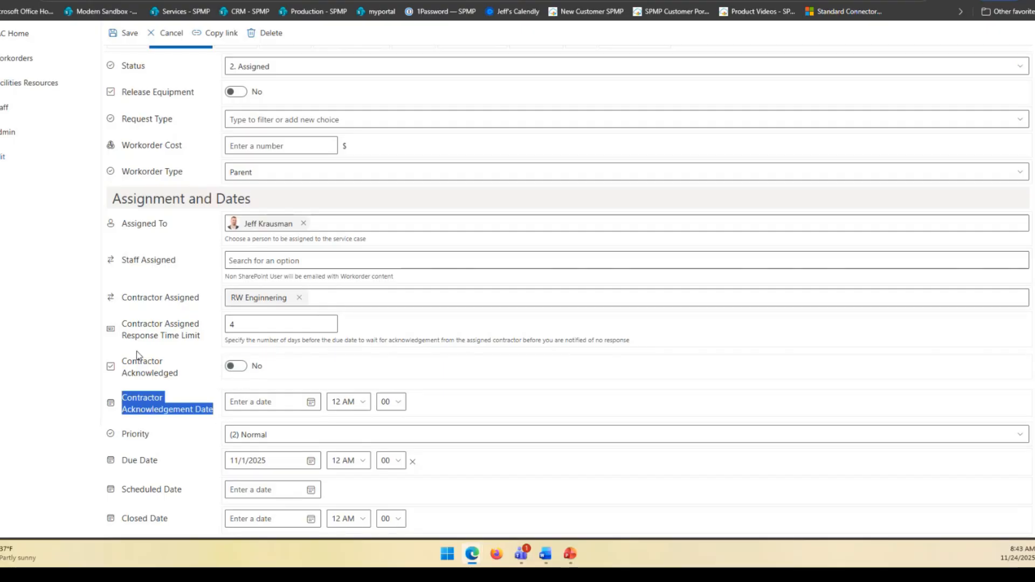
{"action": "scroll", "coordinate": [467, 359], "scroll_direction": "down", "scroll_amount": 2}
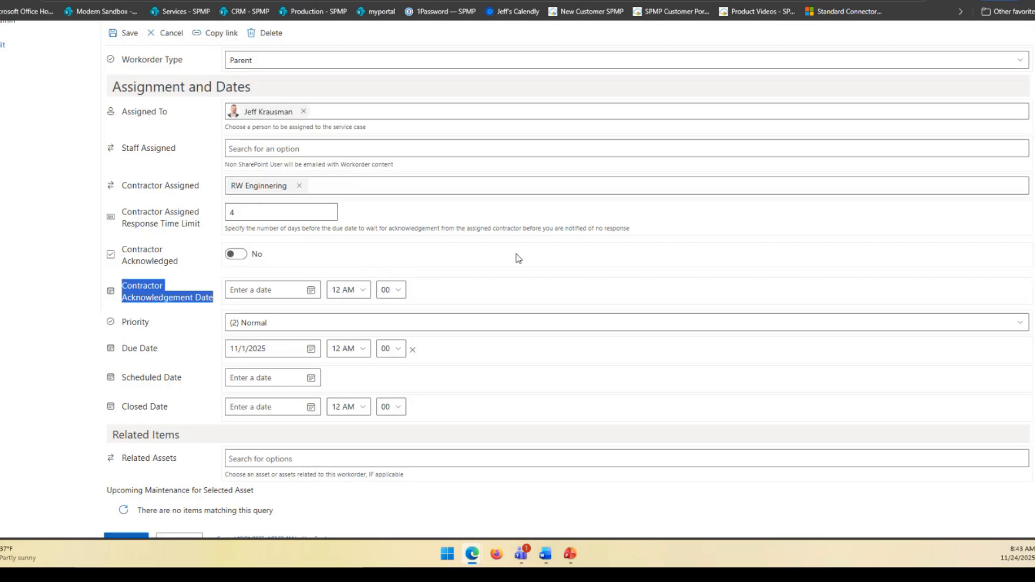
{"action": "left_click", "coordinate": [299, 187]}
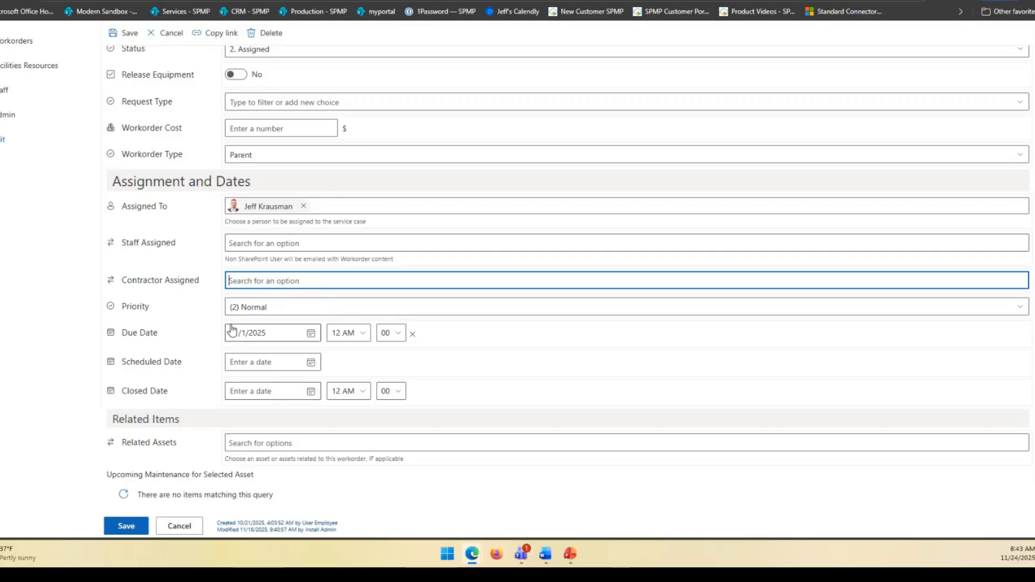
Step: View the Supply Name choices in a new supply item for the workorder, and cancel the item
{"action": "scroll", "coordinate": [232, 330], "scroll_direction": "up", "scroll_amount": 2}
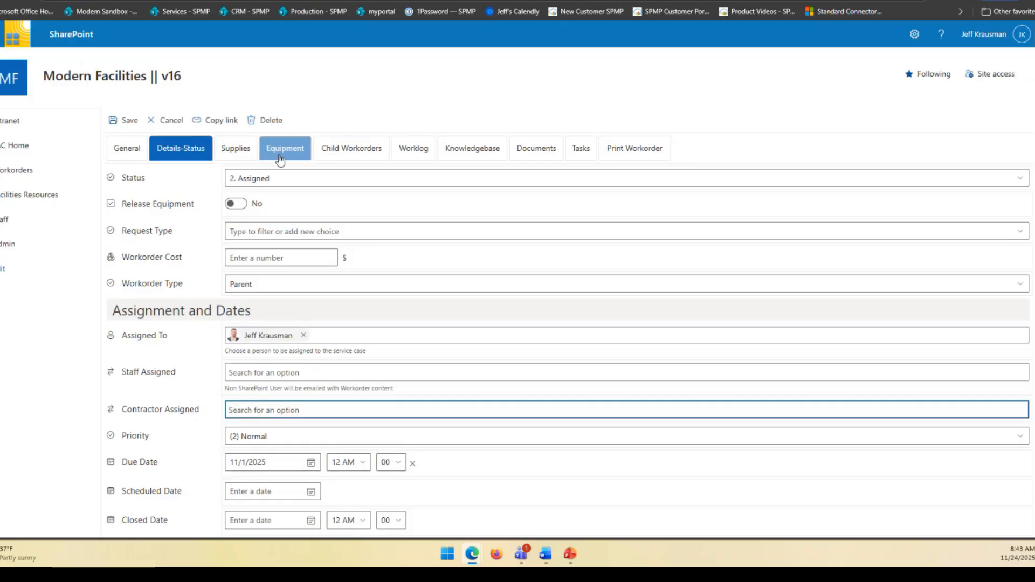
{"action": "left_click", "coordinate": [238, 157]}
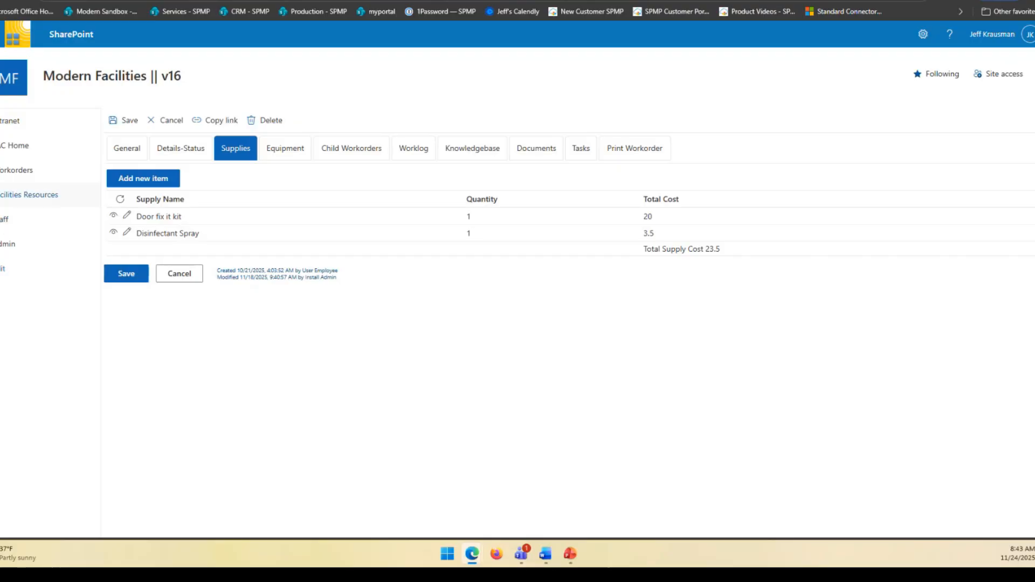
{"action": "left_click", "coordinate": [2, 194]}
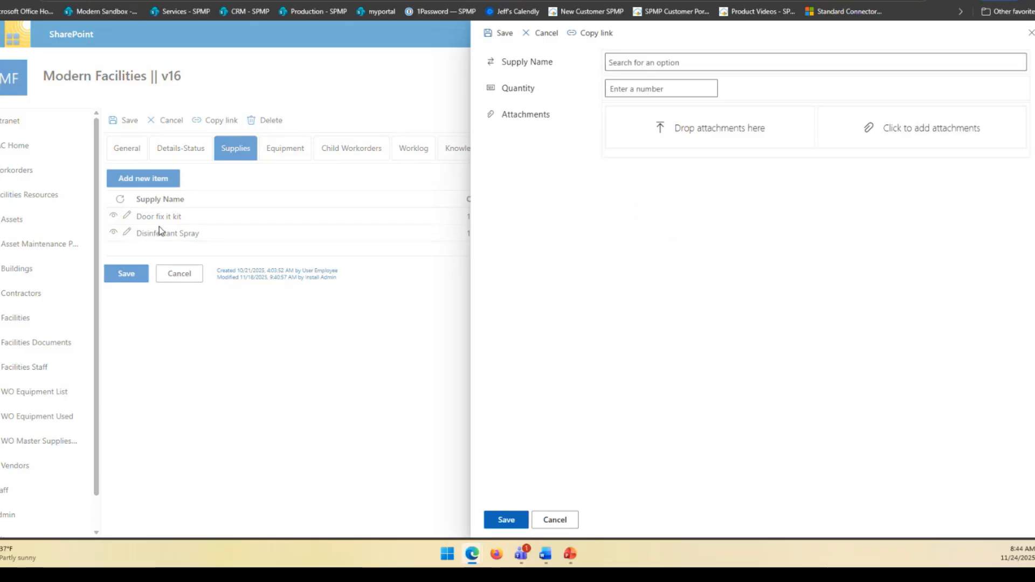
{"action": "left_click", "coordinate": [663, 63]}
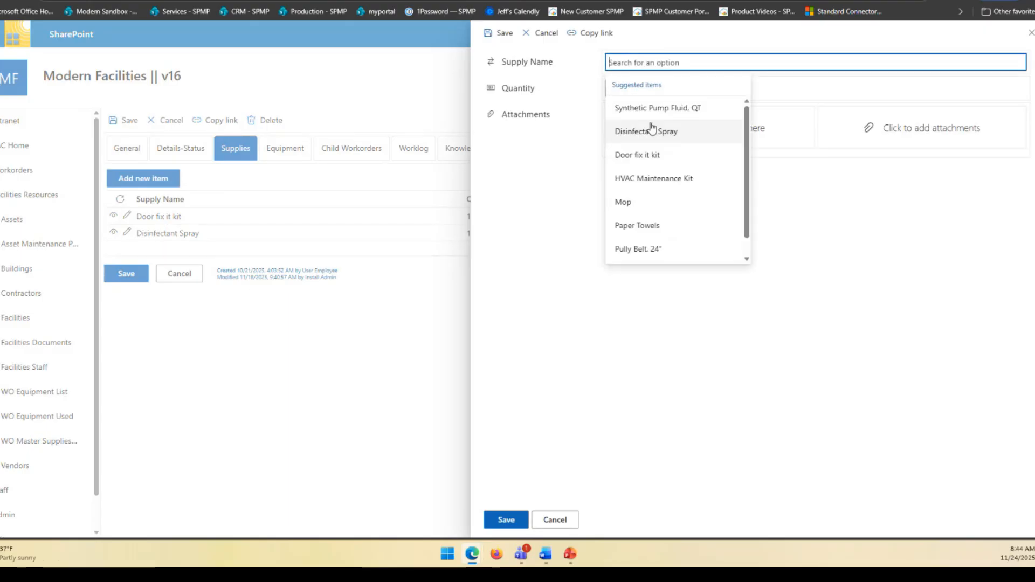
{"action": "left_click", "coordinate": [573, 164]}
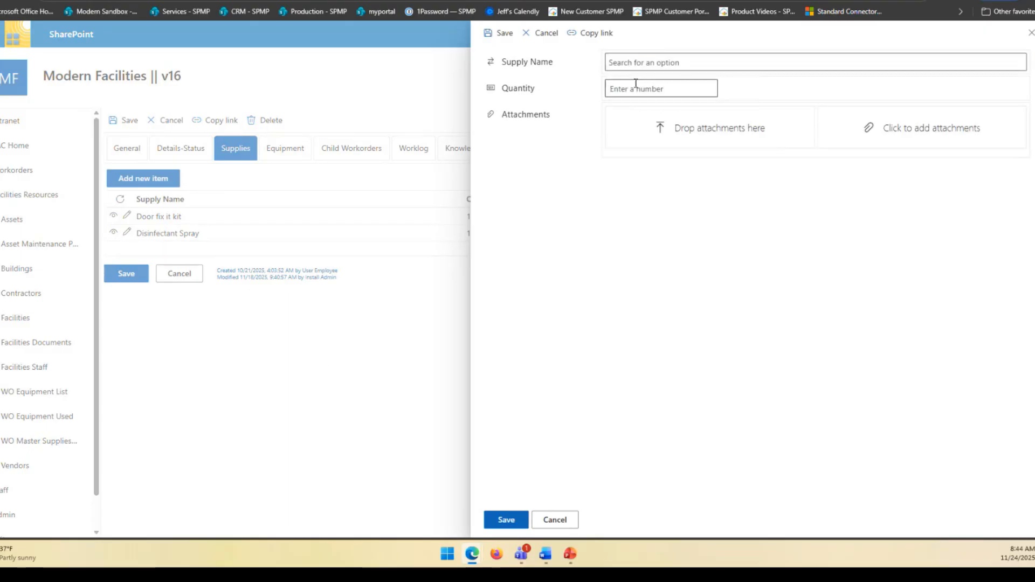
{"action": "left_click", "coordinate": [555, 520]}
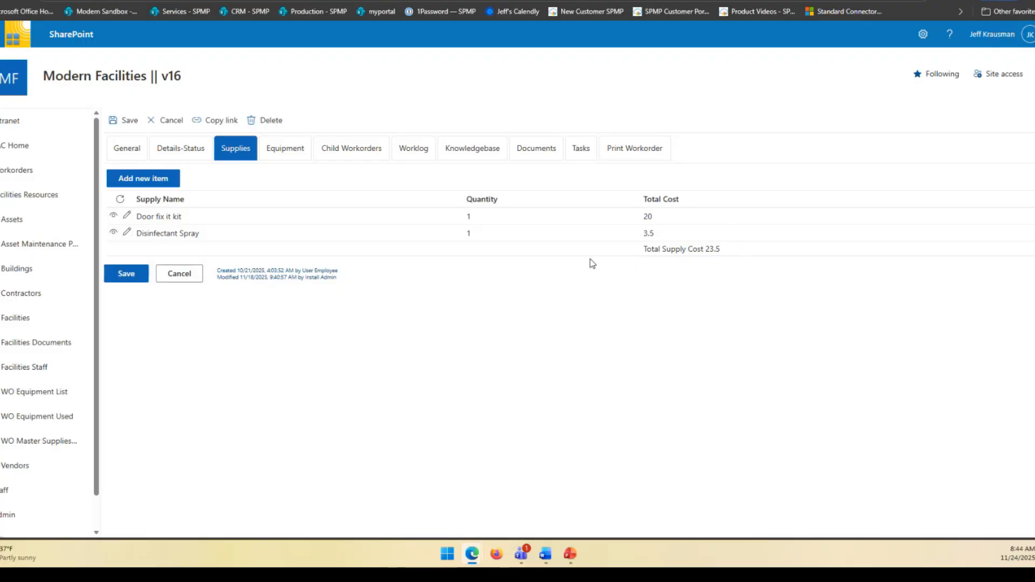
Step: Choose Zamboni in a new equipment item for the workorder to check its available quantity, and cancel the item
{"action": "left_click", "coordinate": [286, 154]}
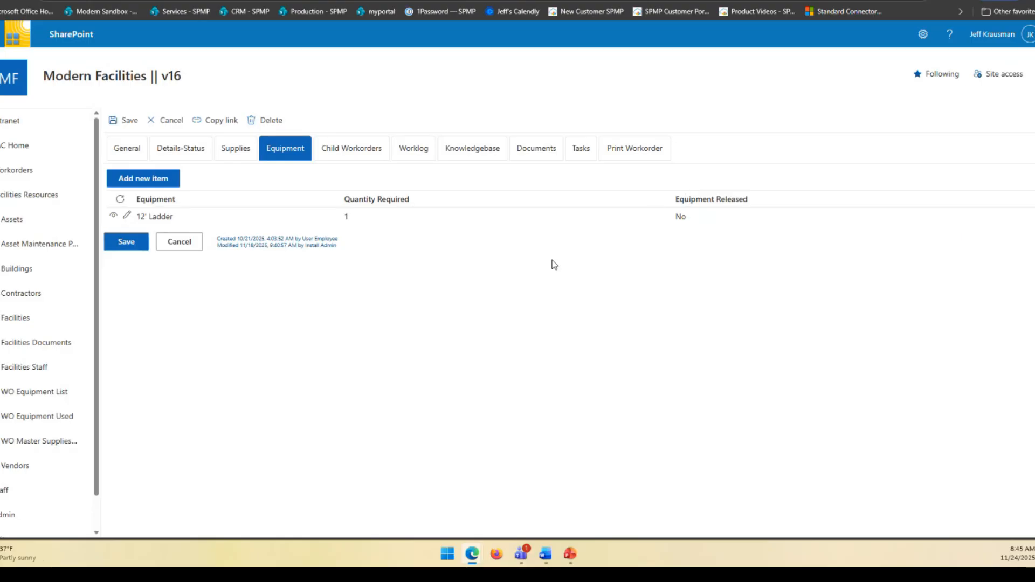
{"action": "left_click", "coordinate": [174, 178]}
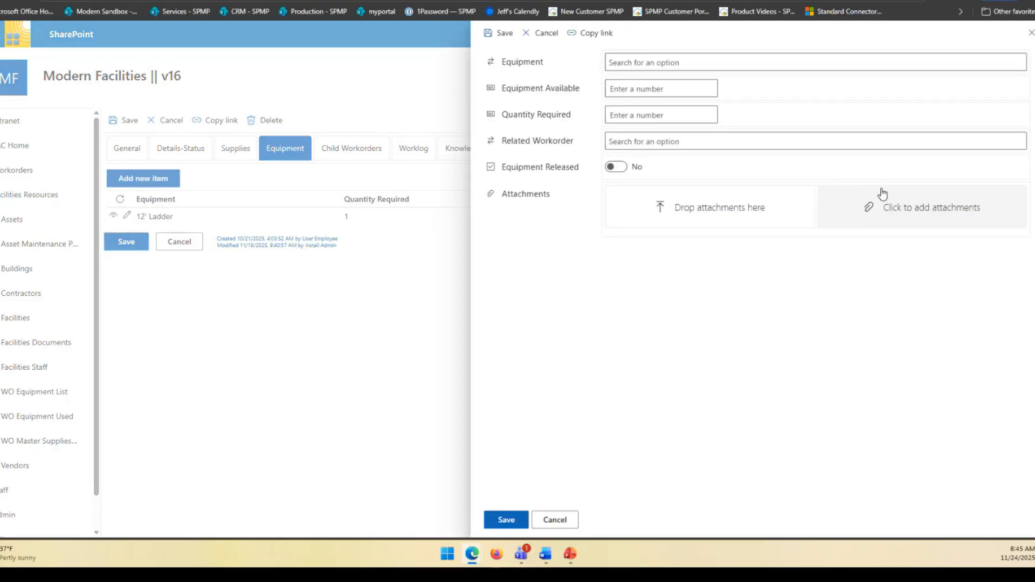
{"action": "left_click", "coordinate": [717, 63]}
{"action": "left_click", "coordinate": [703, 131]}
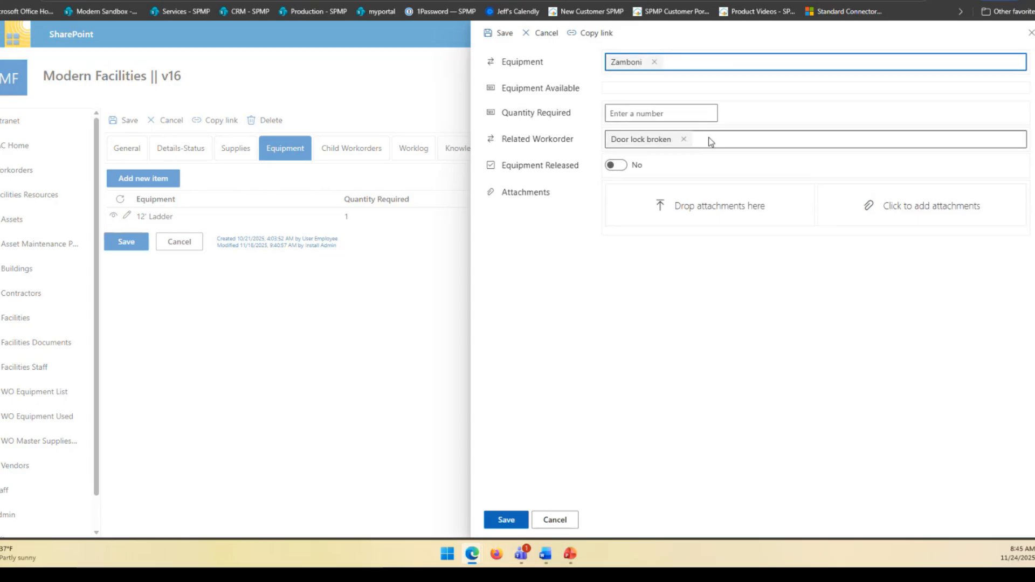
{"action": "left_click", "coordinate": [507, 92]}
{"action": "left_click_drag", "start_coordinate": [507, 92], "coordinate": [606, 88]}
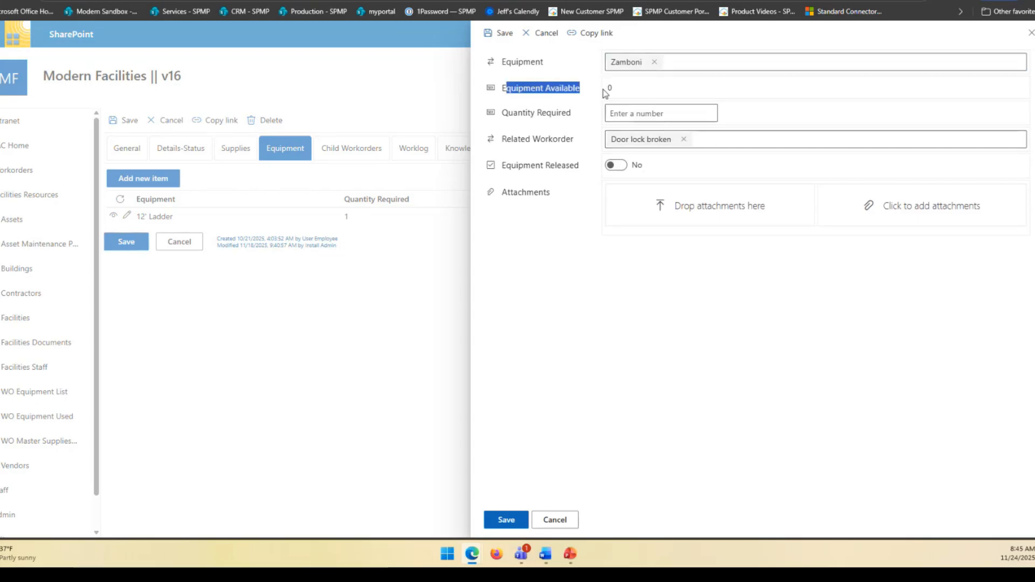
{"action": "left_click", "coordinate": [626, 114]}
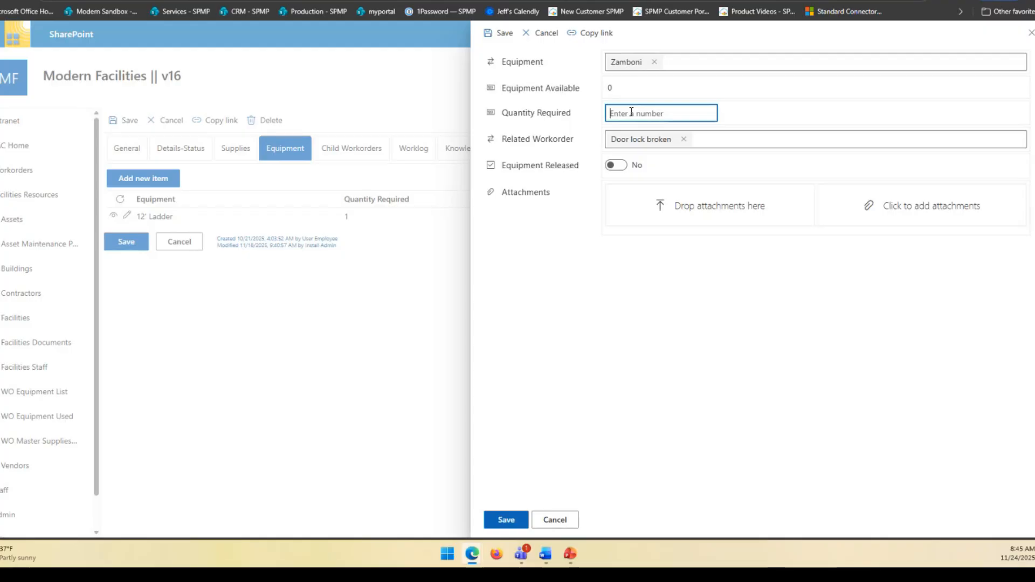
{"action": "left_click", "coordinate": [572, 520]}
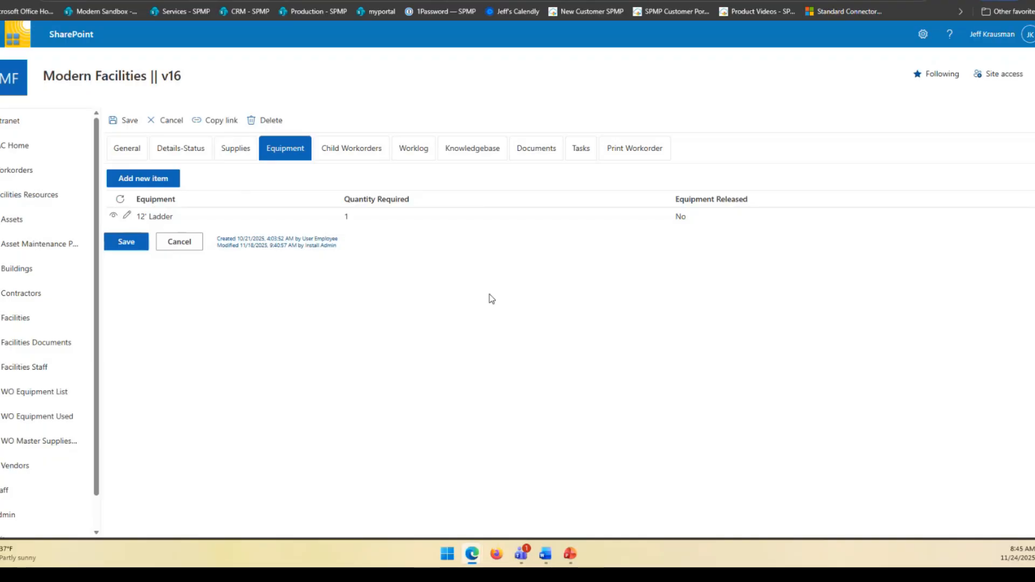
Step: View the workorder's child workorders and highlight its title in the general details
{"action": "left_click", "coordinate": [342, 148]}
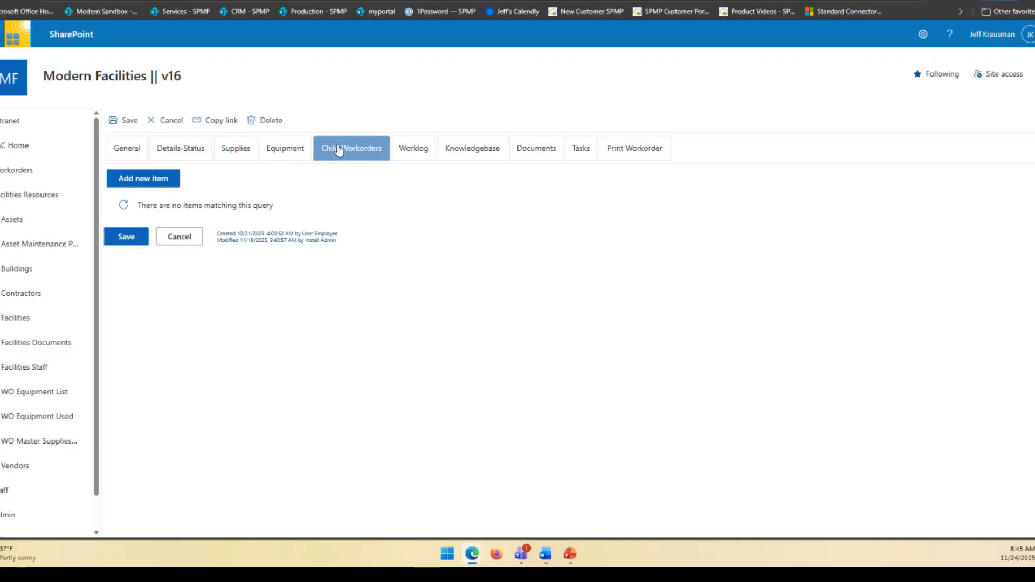
{"action": "left_click", "coordinate": [136, 154]}
{"action": "left_click", "coordinate": [291, 178]}
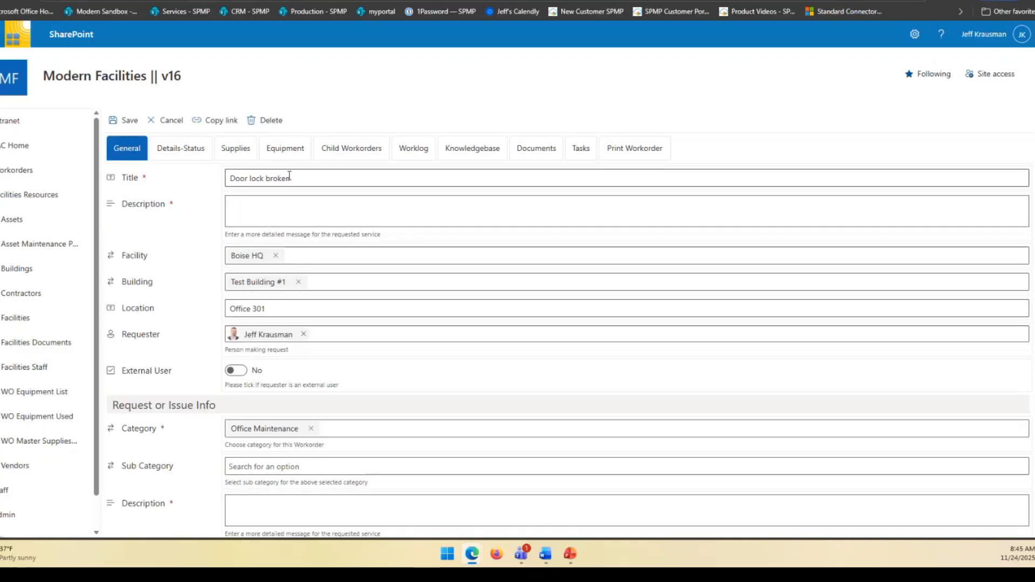
{"action": "left_click_drag", "start_coordinate": [291, 178], "coordinate": [227, 183]}
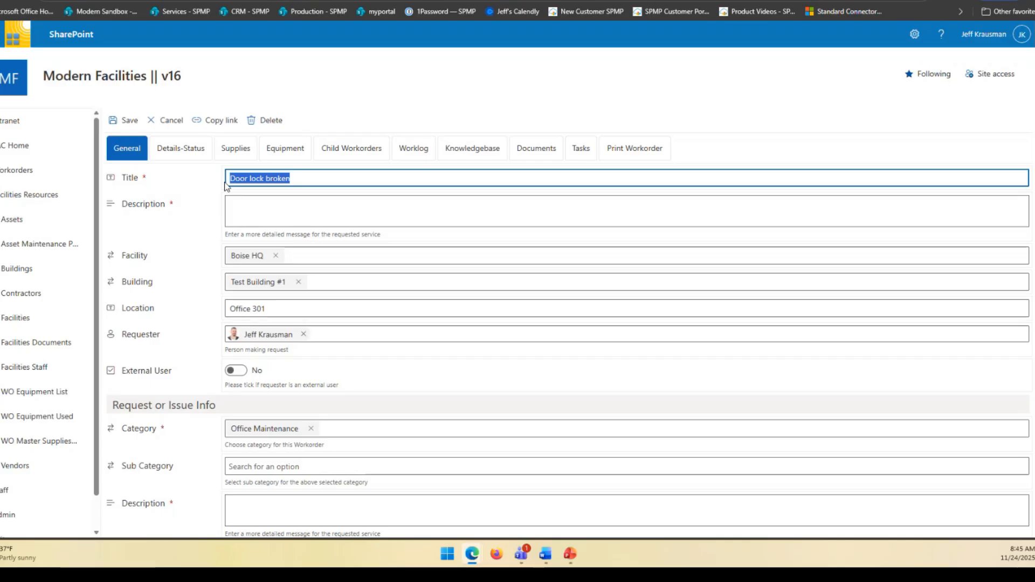
Step: Start a new child workorder under the Door lock broken workorder
{"action": "left_click", "coordinate": [353, 153]}
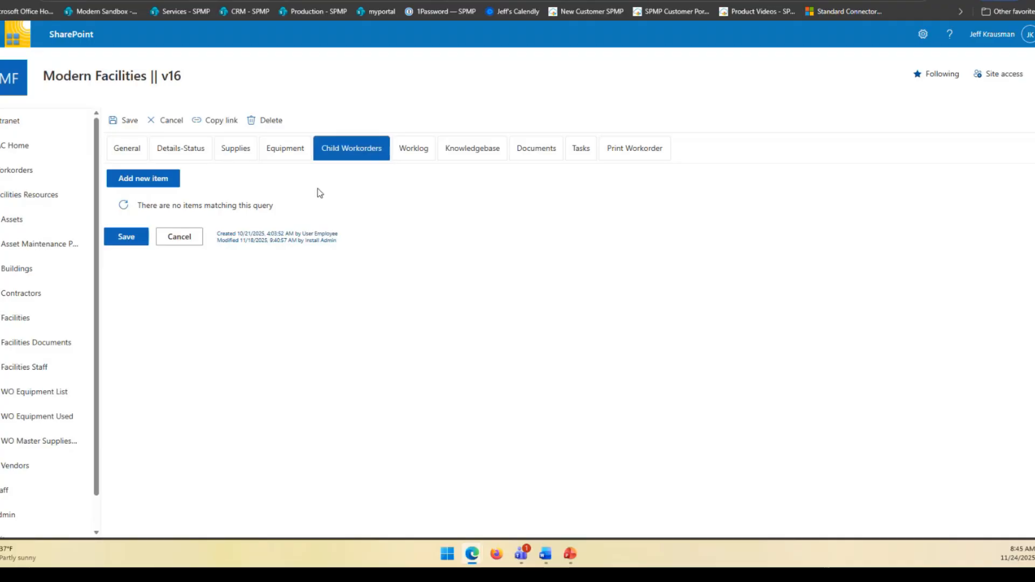
{"action": "left_click", "coordinate": [153, 178]}
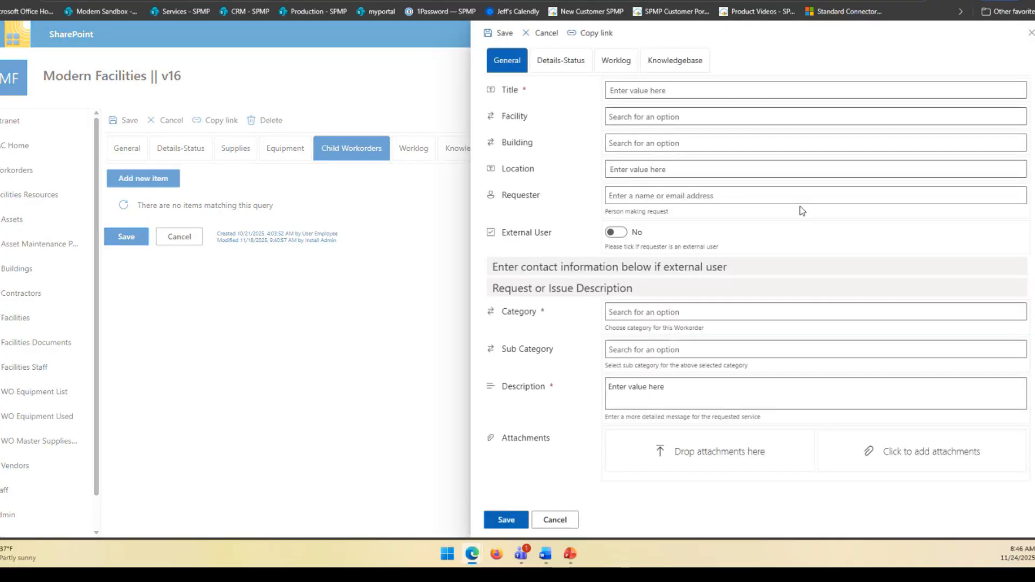